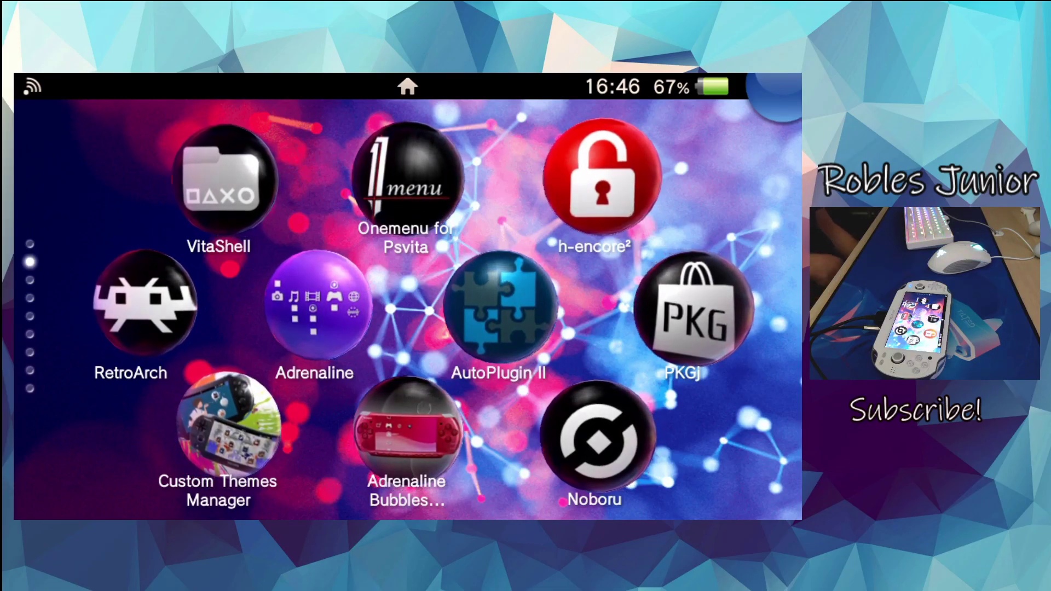
Visit the Adrenaline page, then launch VitaShell from its LiveArea bubble.
{"action": "left_click", "coordinate": [317, 306]}
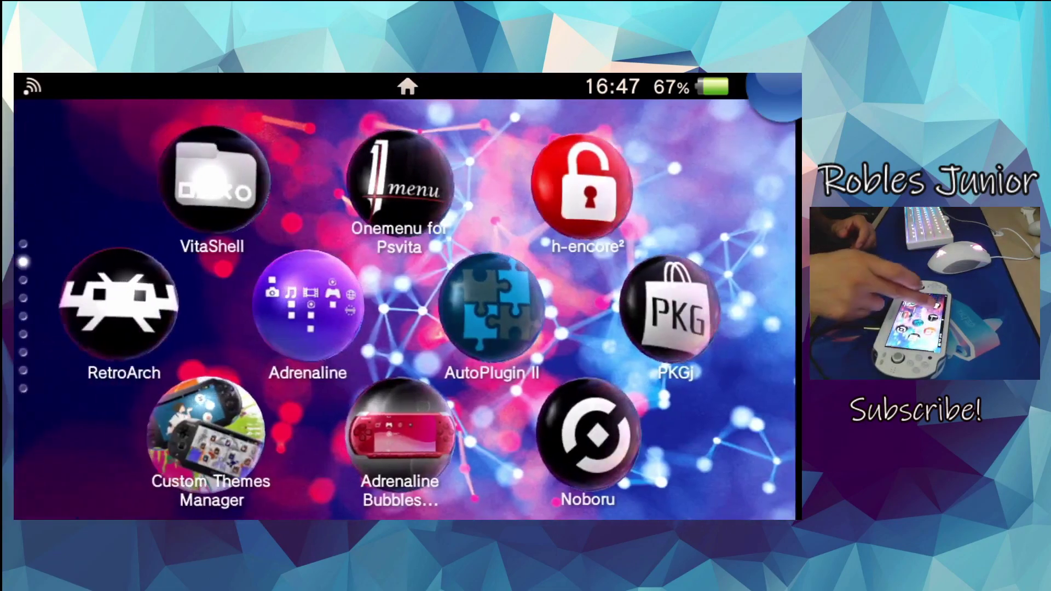
{"action": "left_click", "coordinate": [222, 181]}
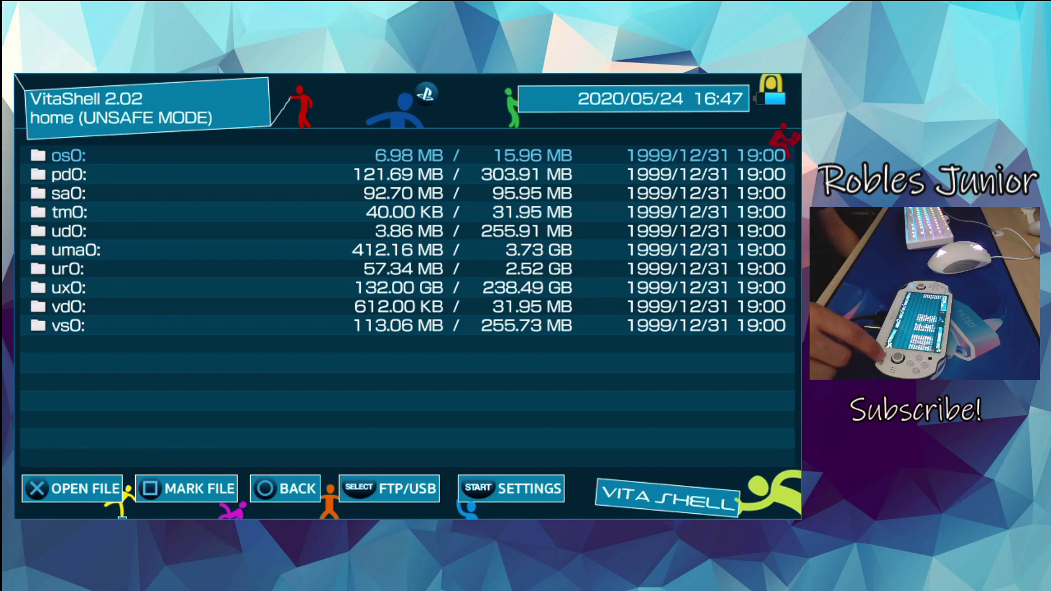
Confirm the SELECT button is set to FTP, then start the FTP server on the Vita.
{"action": "key", "text": "Return"}
{"action": "key", "text": "Down"}
{"action": "key", "text": "Down"}
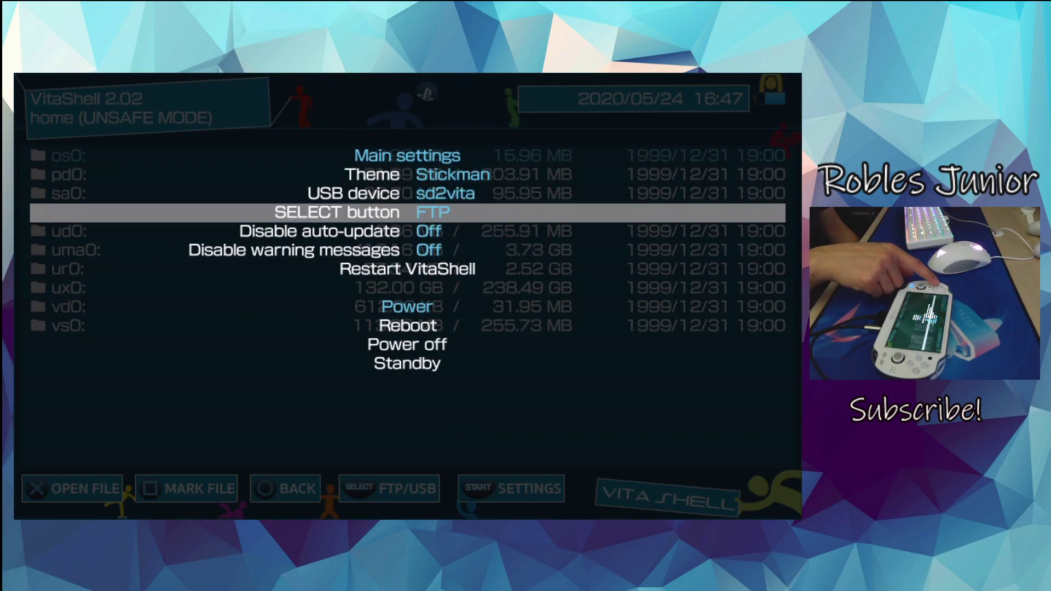
{"action": "key", "text": "Up"}
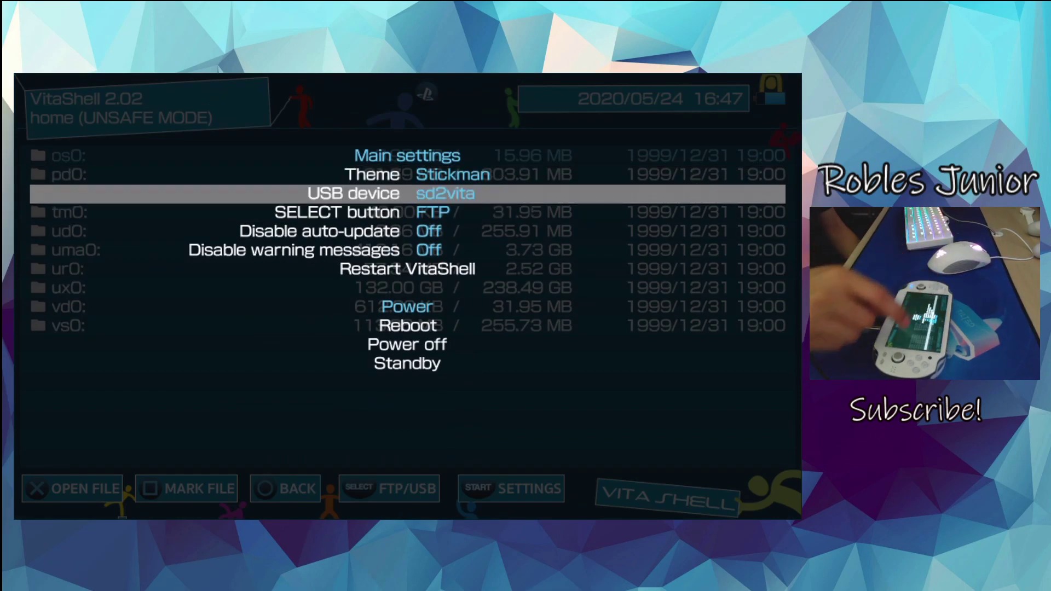
{"action": "key", "text": "Escape"}
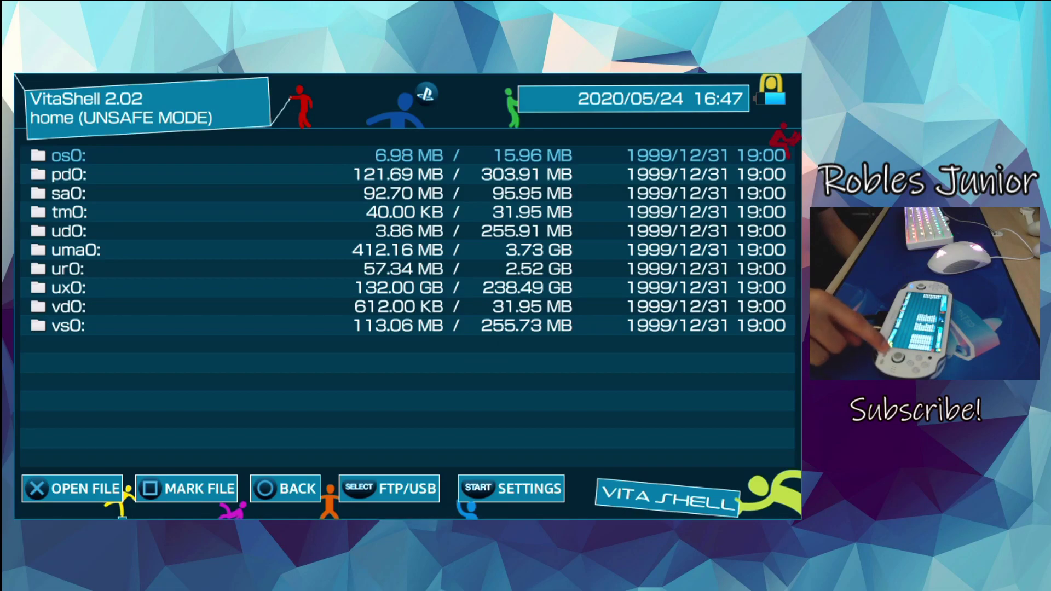
{"action": "key", "text": "Shift_R"}
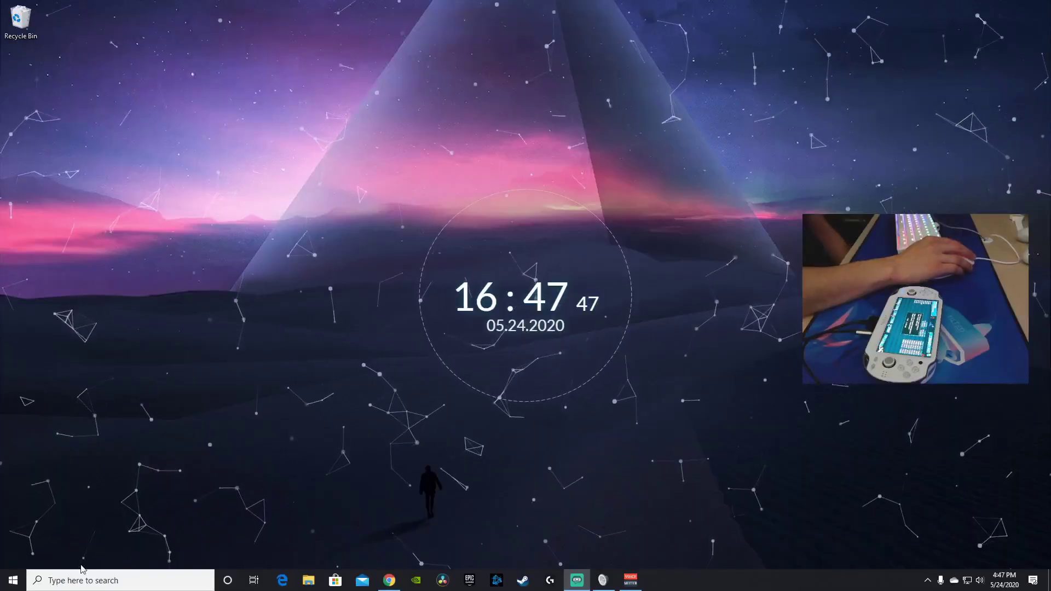
Search 'ftp' on the PC and launch FileZilla.
{"action": "left_click", "coordinate": [138, 583]}
{"action": "type", "text": "ftp"}
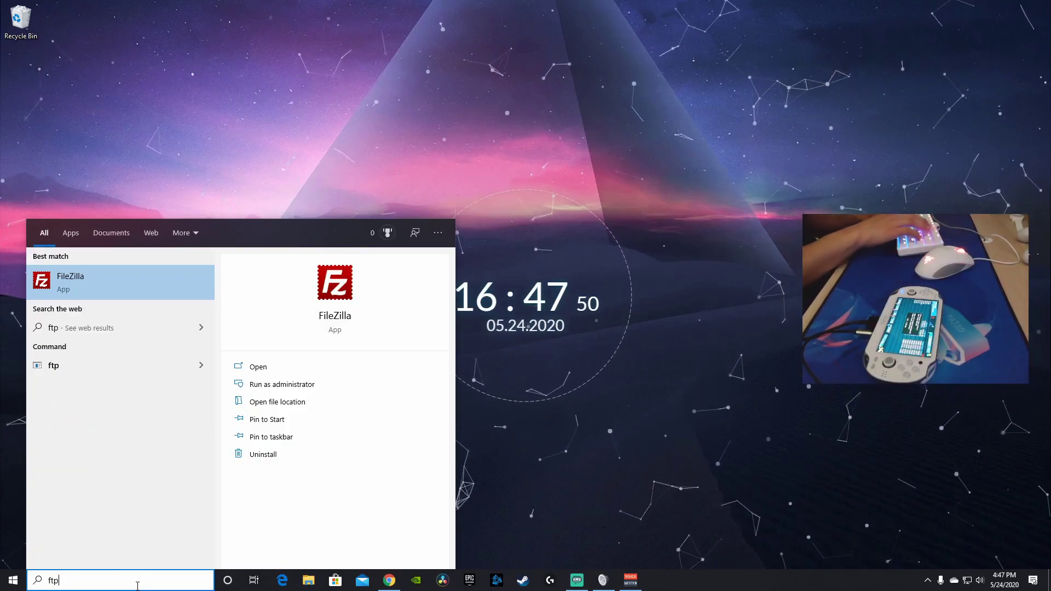
{"action": "key", "text": "Return"}
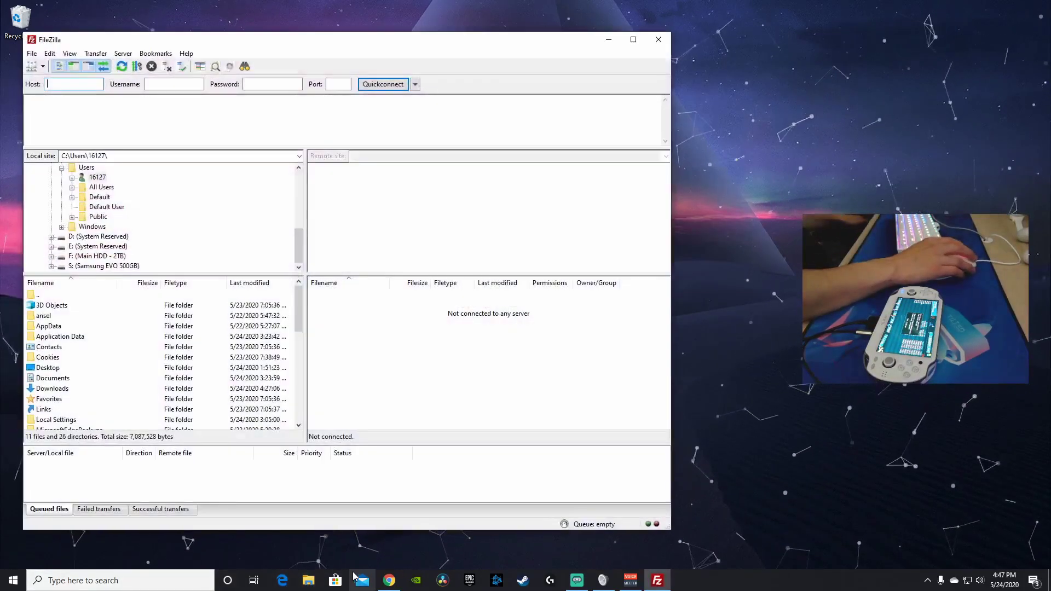
Reconnect to ftp://10.0.0.166:1337 from history and accept the insecure FTP warning.
{"action": "left_click", "coordinate": [416, 83]}
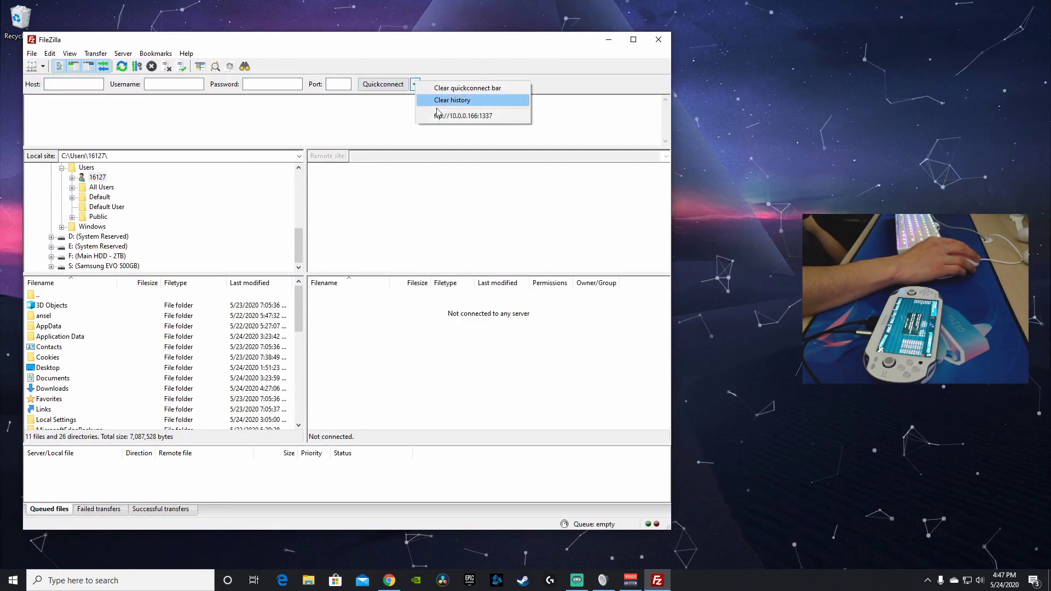
{"action": "left_click", "coordinate": [462, 115]}
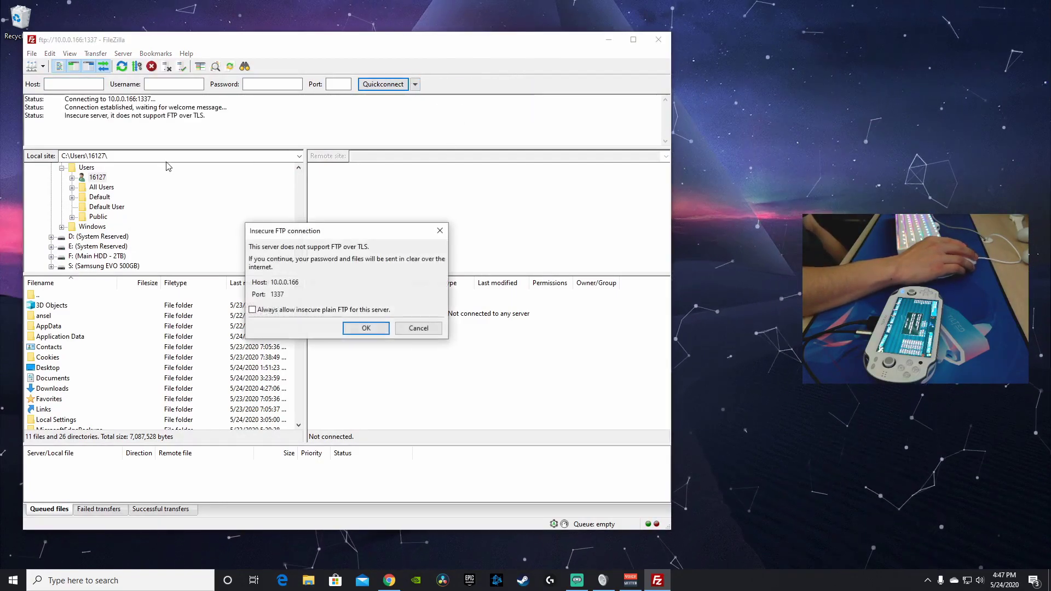
{"action": "left_click", "coordinate": [367, 327]}
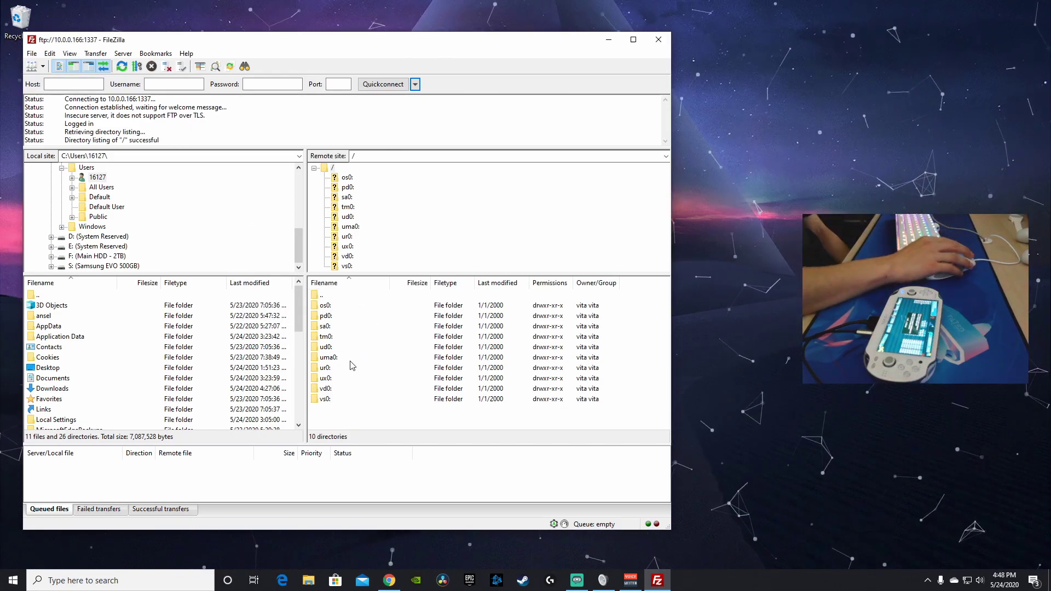
Open the Vita's ux0: drive and its pspemu folder in the remote pane.
{"action": "double_click", "coordinate": [342, 378]}
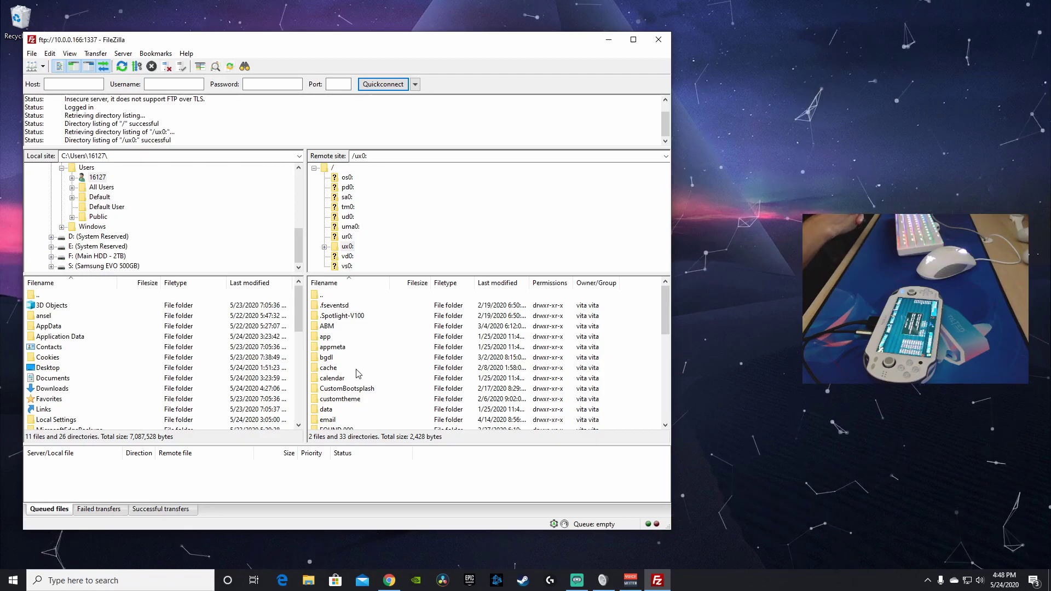
{"action": "scroll", "coordinate": [358, 374], "scroll_direction": "down", "scroll_amount": 5}
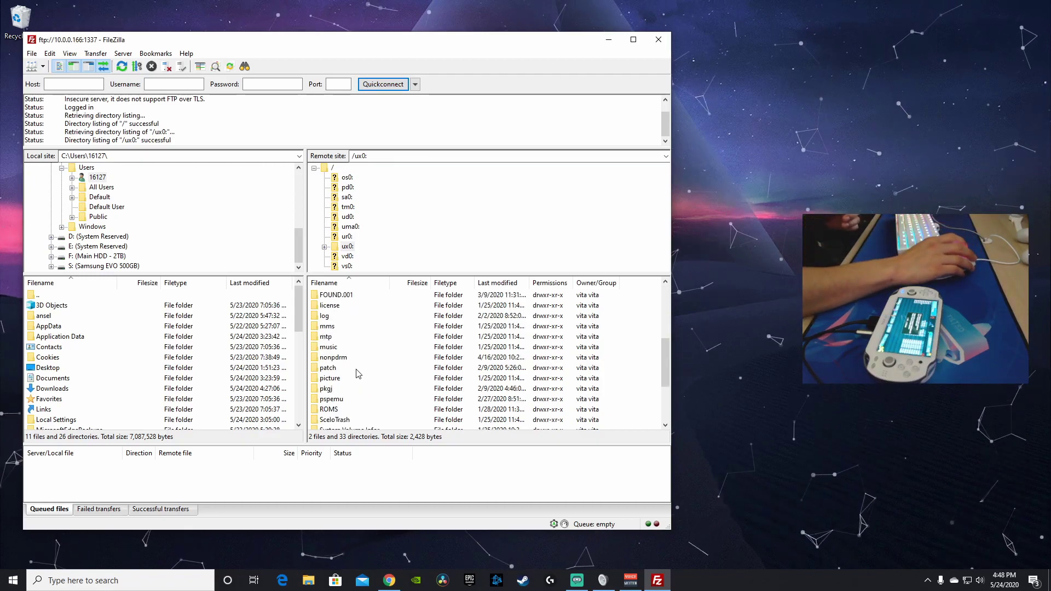
{"action": "left_click", "coordinate": [344, 400]}
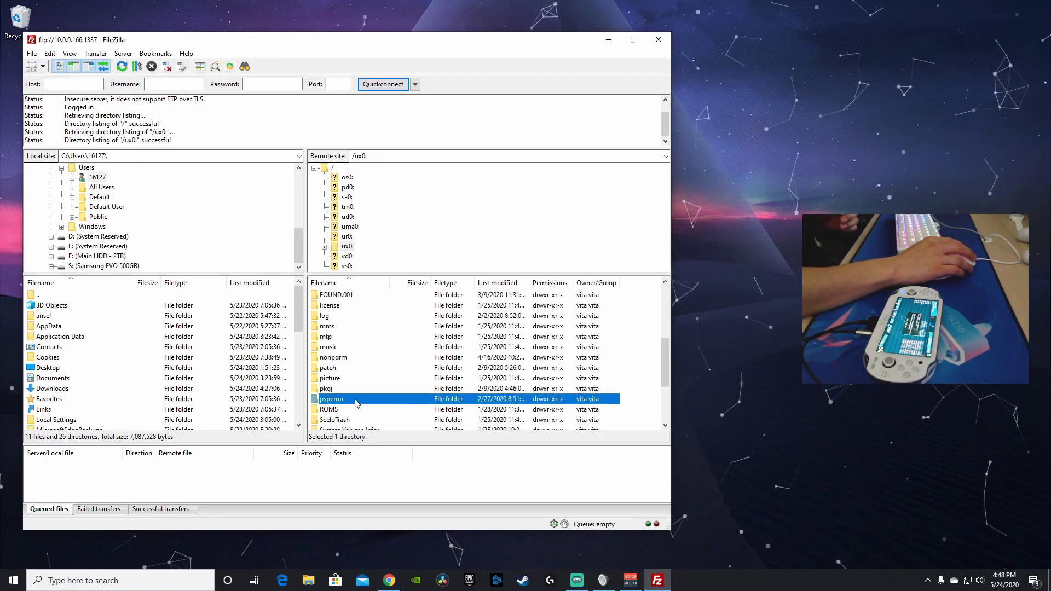
{"action": "double_click", "coordinate": [356, 400]}
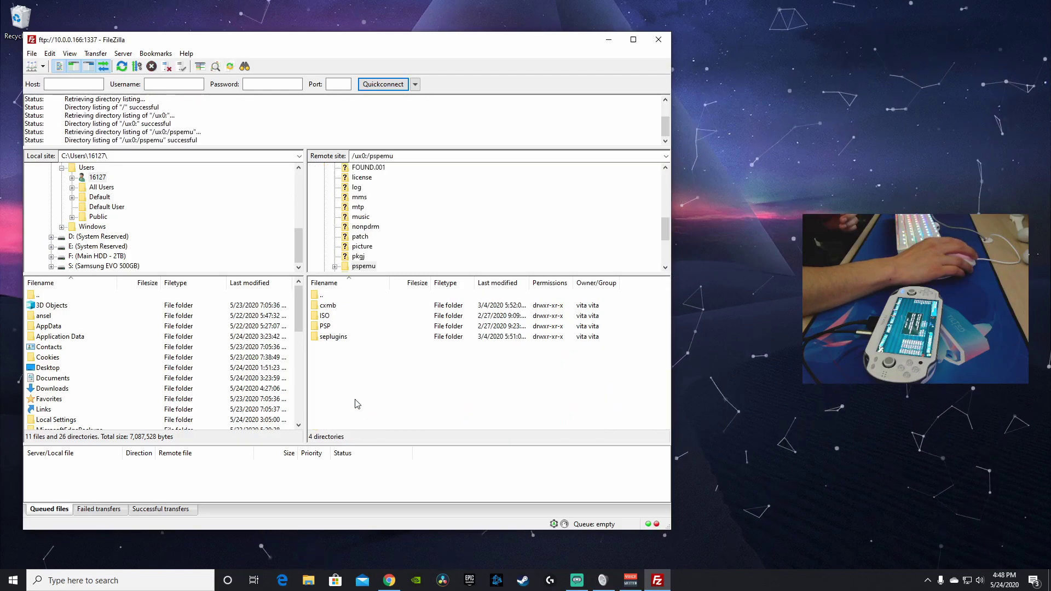
Browse PSP/GAME, go back up to PSP, and open the THEMES folder.
{"action": "double_click", "coordinate": [345, 327]}
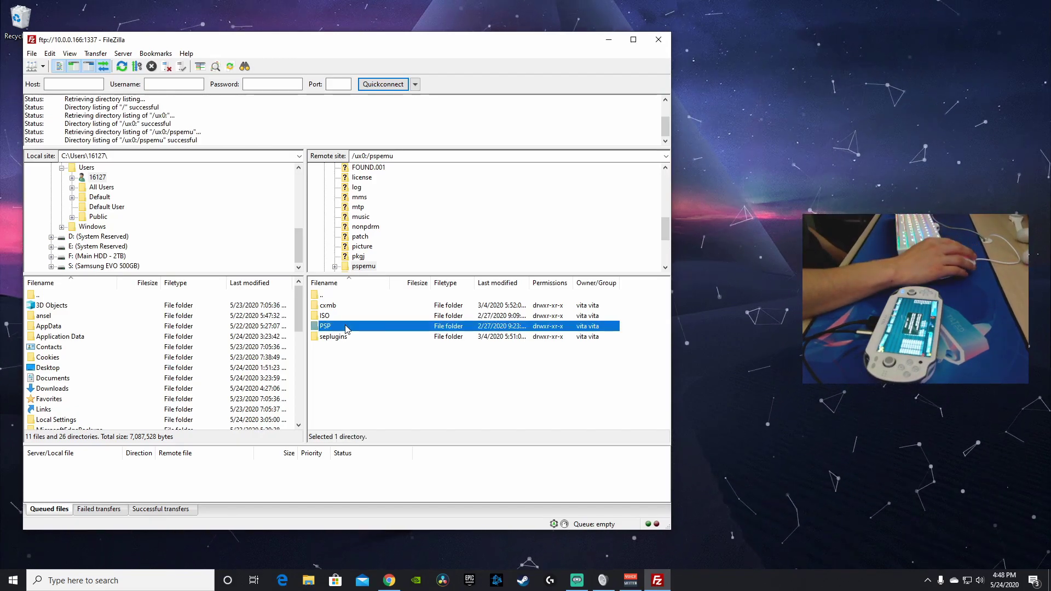
{"action": "double_click", "coordinate": [334, 306]}
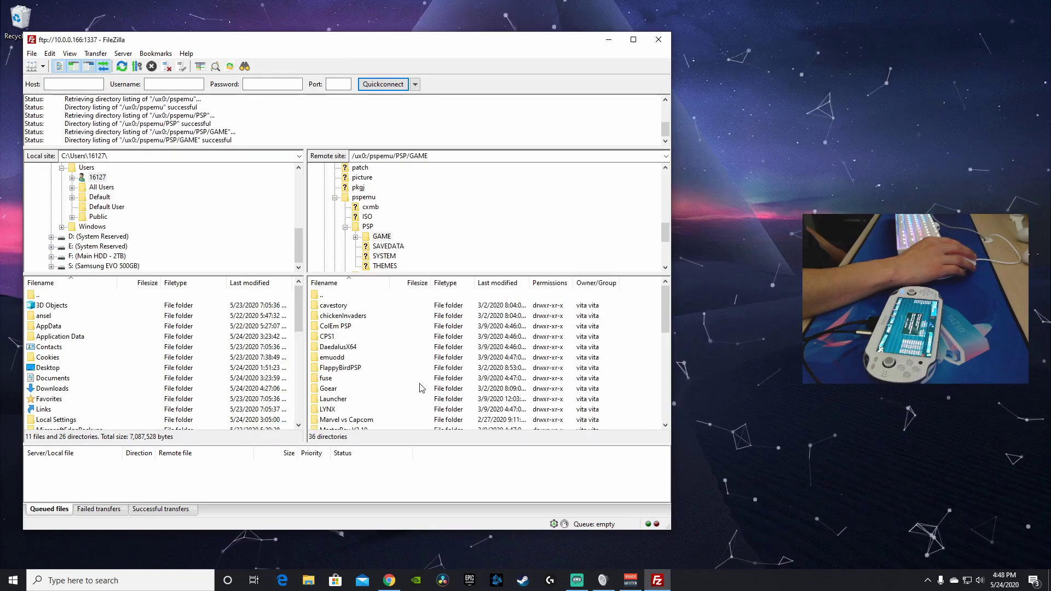
{"action": "scroll", "coordinate": [542, 337], "scroll_direction": "down", "scroll_amount": 5}
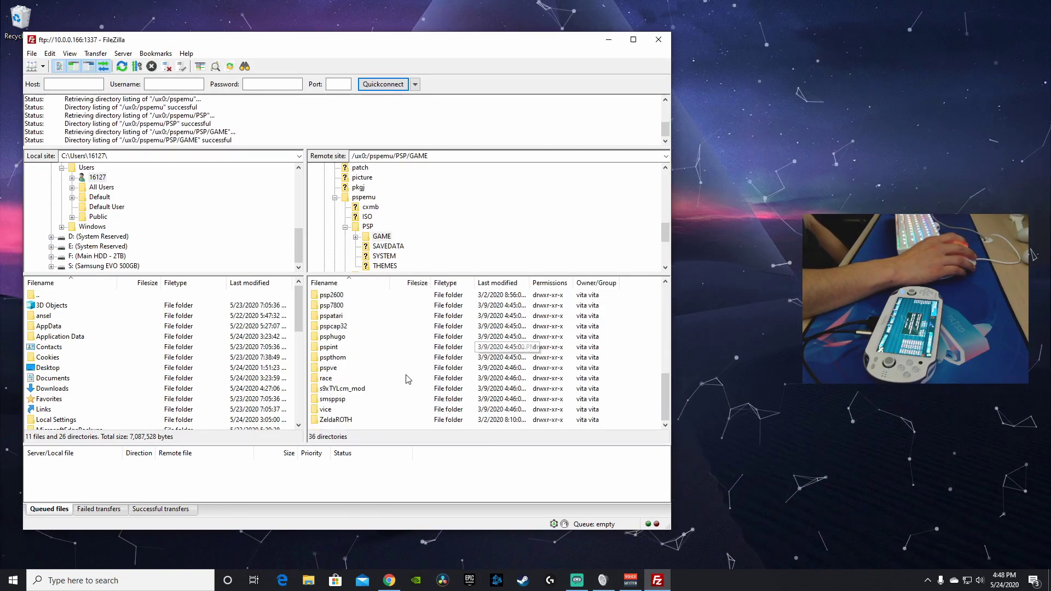
{"action": "scroll", "coordinate": [425, 394], "scroll_direction": "up", "scroll_amount": 4}
{"action": "scroll", "coordinate": [424, 395], "scroll_direction": "up", "scroll_amount": 1}
{"action": "double_click", "coordinate": [328, 295]}
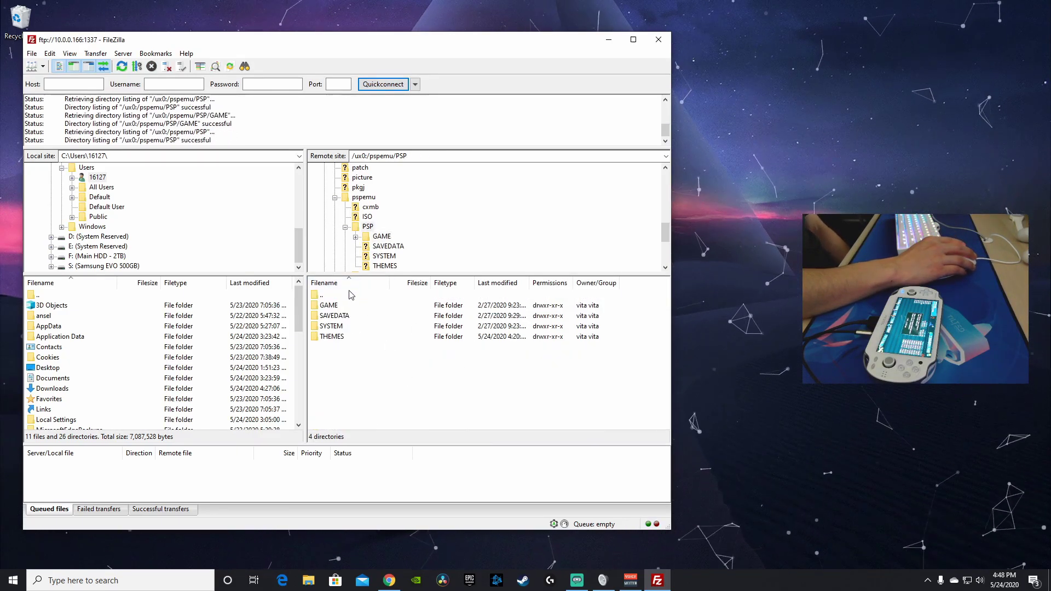
{"action": "double_click", "coordinate": [360, 338]}
{"action": "scroll", "coordinate": [481, 329], "scroll_direction": "down", "scroll_amount": 10}
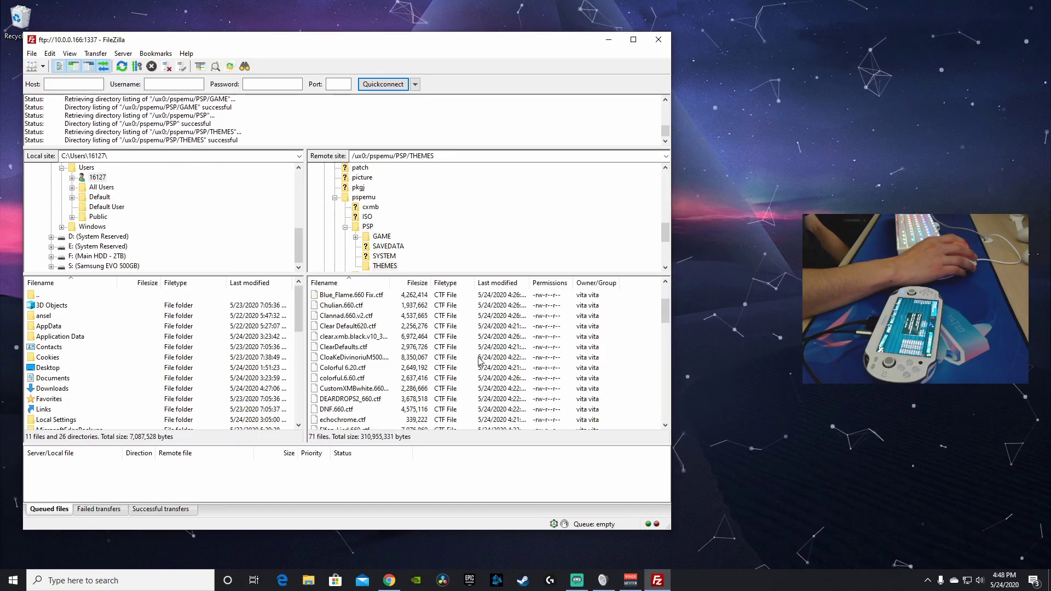
{"action": "scroll", "coordinate": [480, 361], "scroll_direction": "up", "scroll_amount": 10}
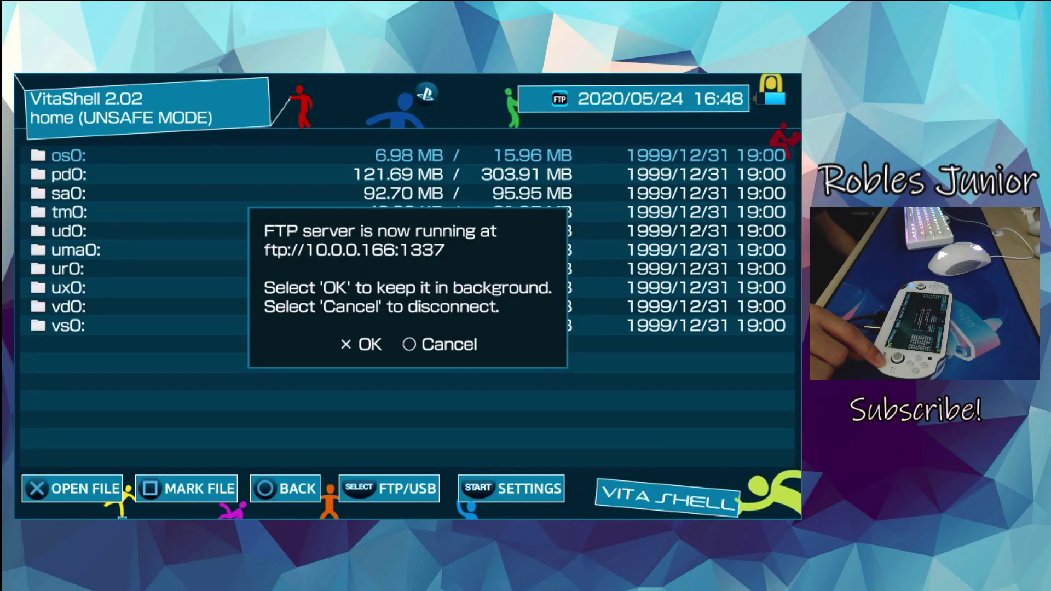
Disconnect FTP and change the SELECT button setting to USB in VitaShell settings.
{"action": "key", "text": "Escape"}
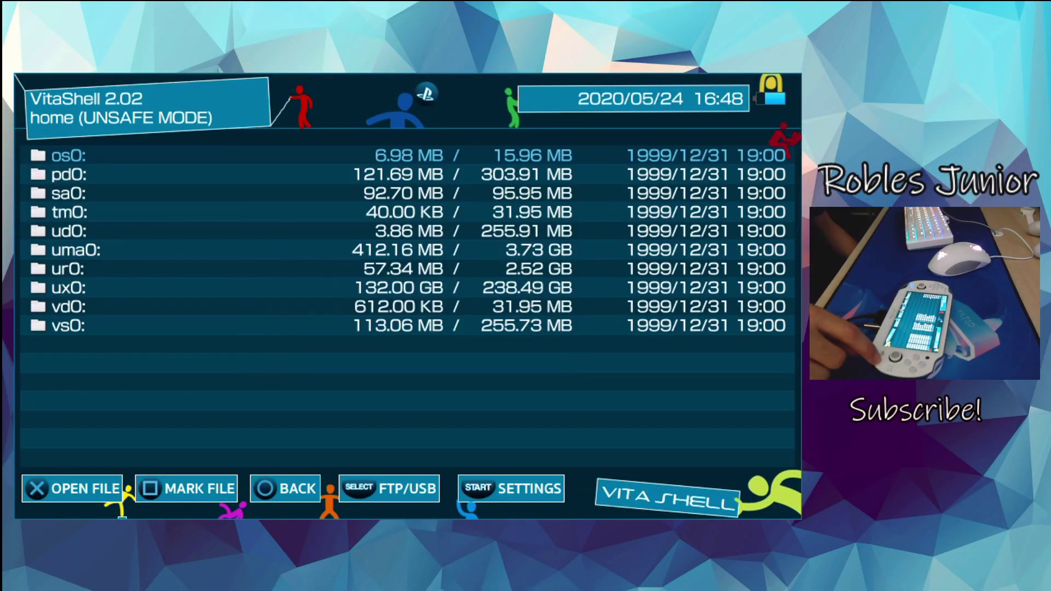
{"action": "key", "text": "Return"}
{"action": "key", "text": "Down"}
{"action": "key", "text": "Down"}
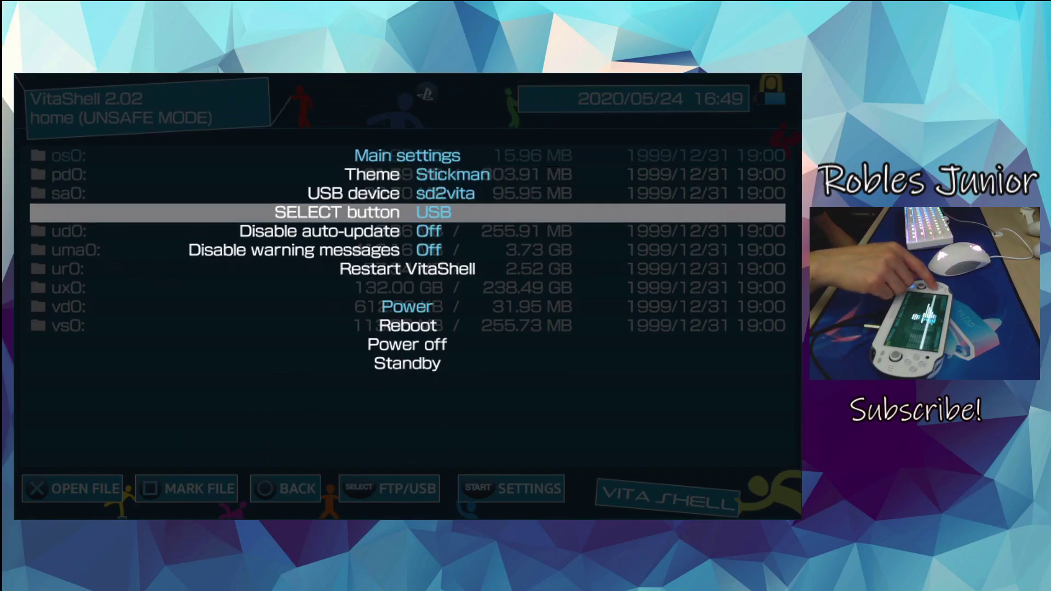
{"action": "key", "text": "Escape"}
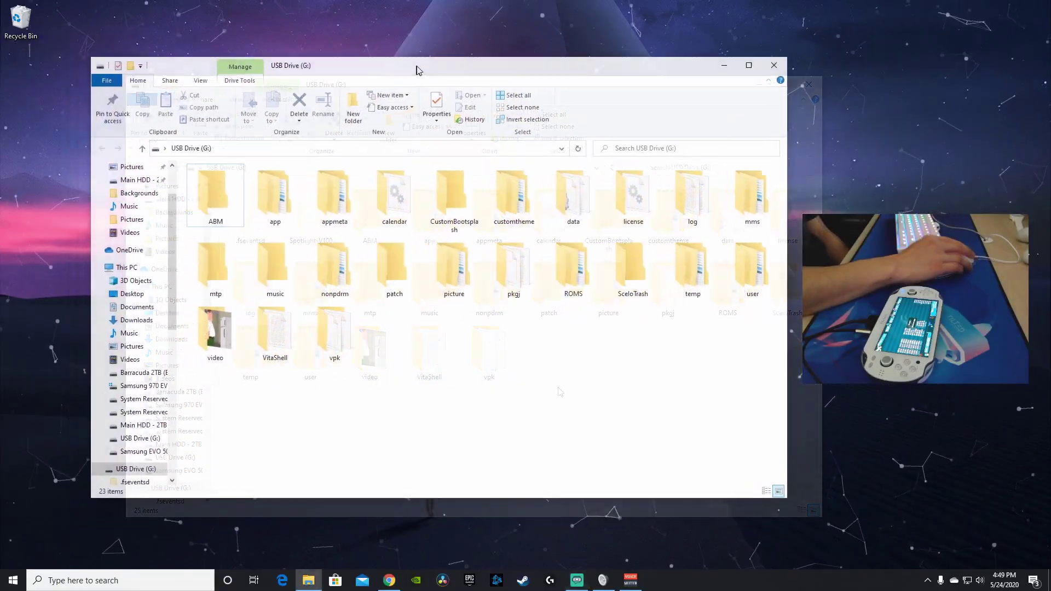
Reposition the USB Drive (G:) window, click through ABM, vpk, patch, picture, pkgj, then open View.
{"action": "left_click_drag", "start_coordinate": [417, 66], "coordinate": [392, 80]}
{"action": "left_click", "coordinate": [192, 208]}
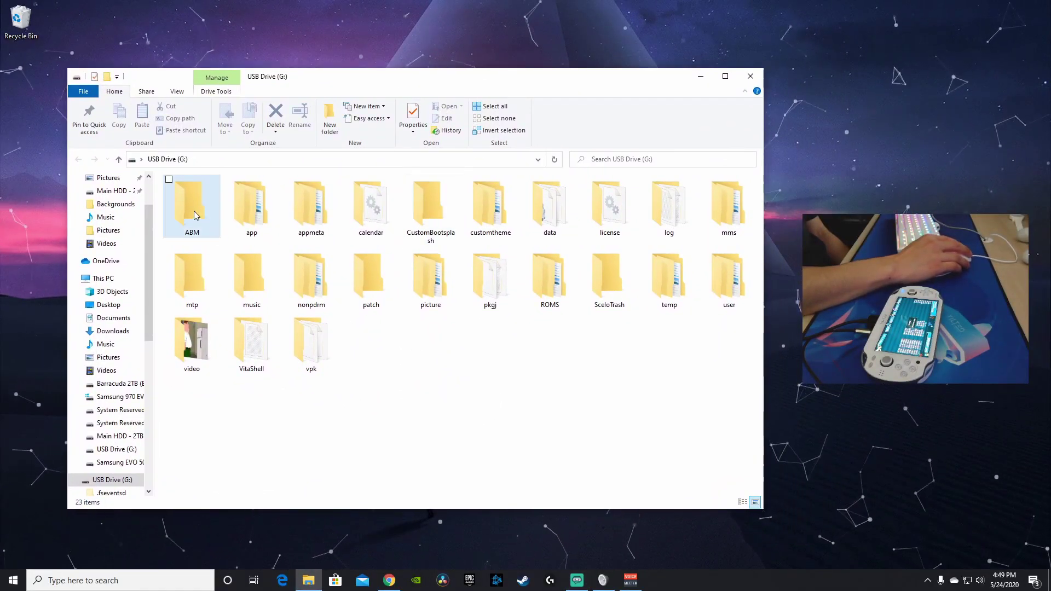
{"action": "left_click", "coordinate": [322, 332]}
{"action": "left_click", "coordinate": [697, 332]}
{"action": "left_click", "coordinate": [370, 289]}
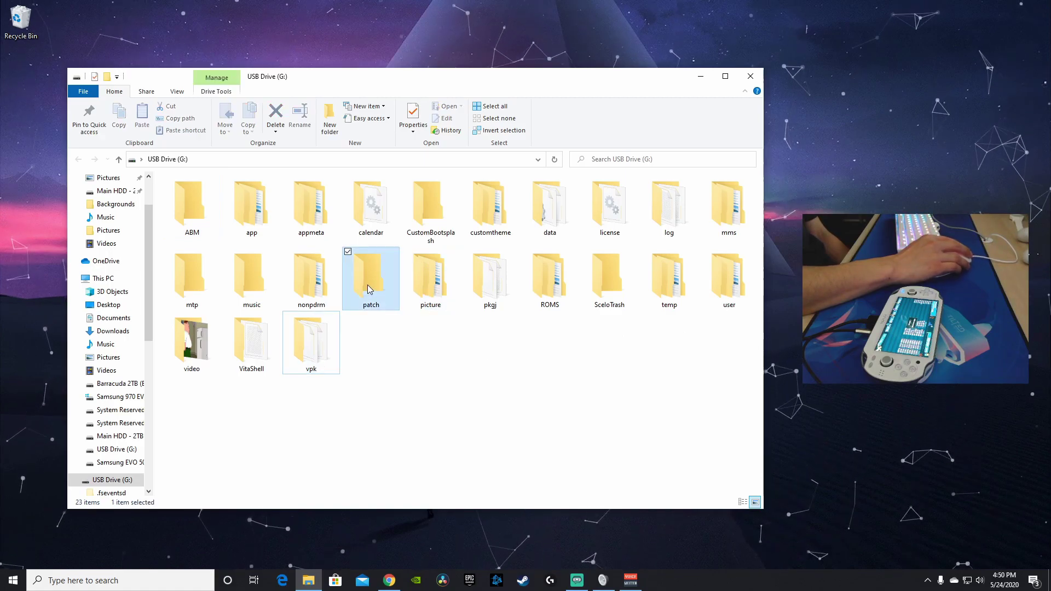
{"action": "left_click", "coordinate": [432, 282]}
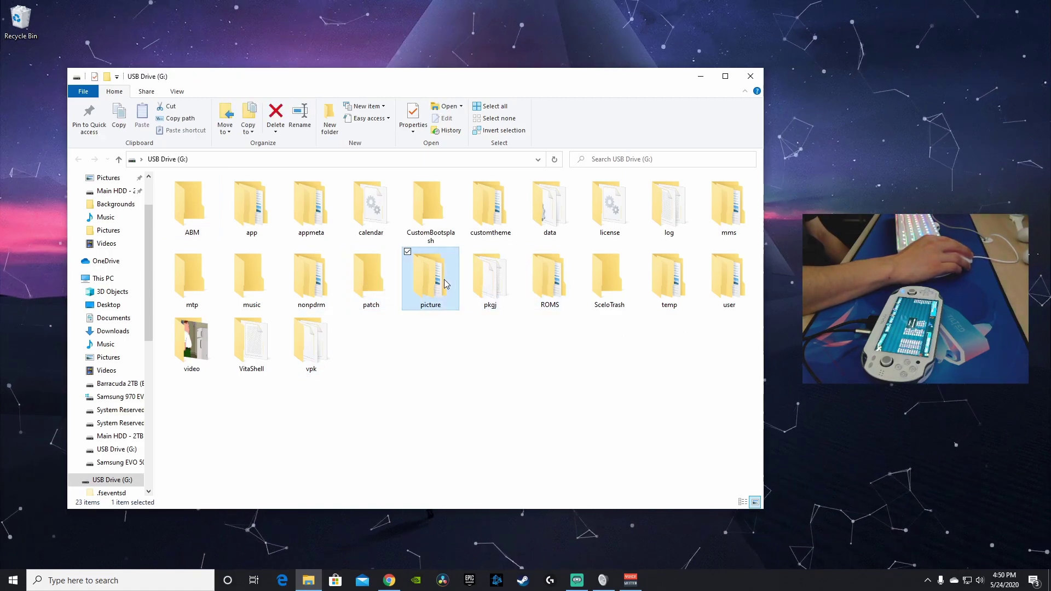
{"action": "left_click", "coordinate": [489, 276]}
{"action": "left_click", "coordinate": [455, 352]}
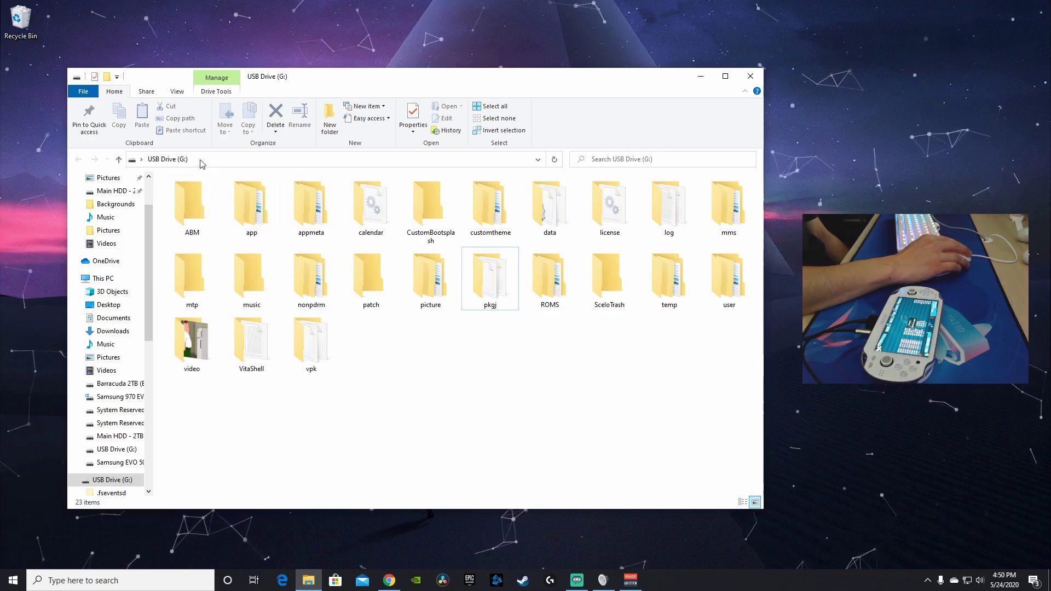
{"action": "left_click", "coordinate": [177, 91]}
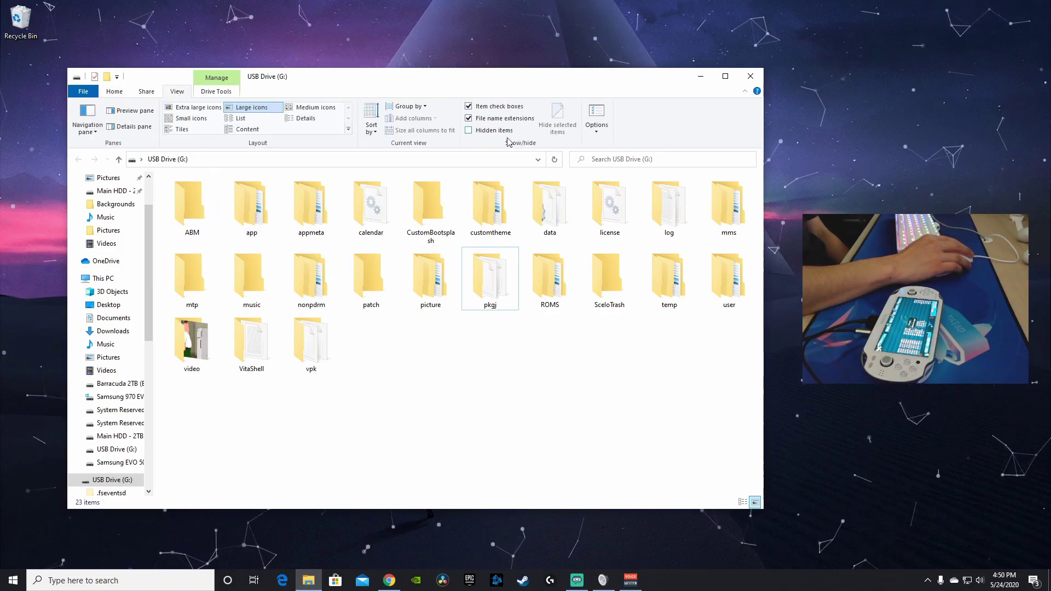
Turn on Hidden items so .fseventsd and .Spotlight-V100 show on the drive.
{"action": "left_click", "coordinate": [469, 131]}
{"action": "left_click", "coordinate": [493, 285]}
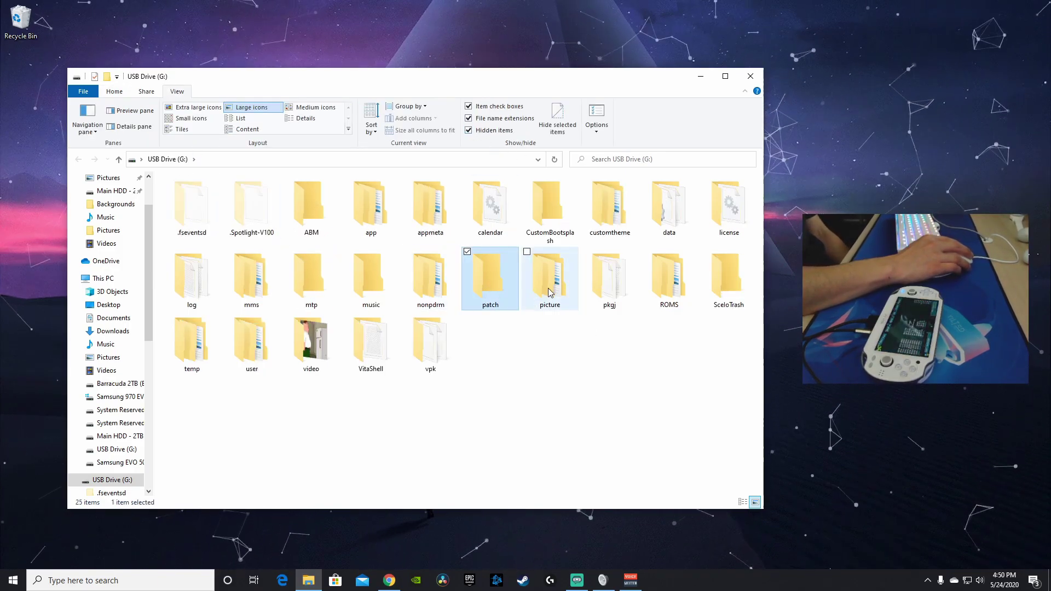
{"action": "left_click", "coordinate": [550, 284]}
{"action": "left_click", "coordinate": [609, 279]}
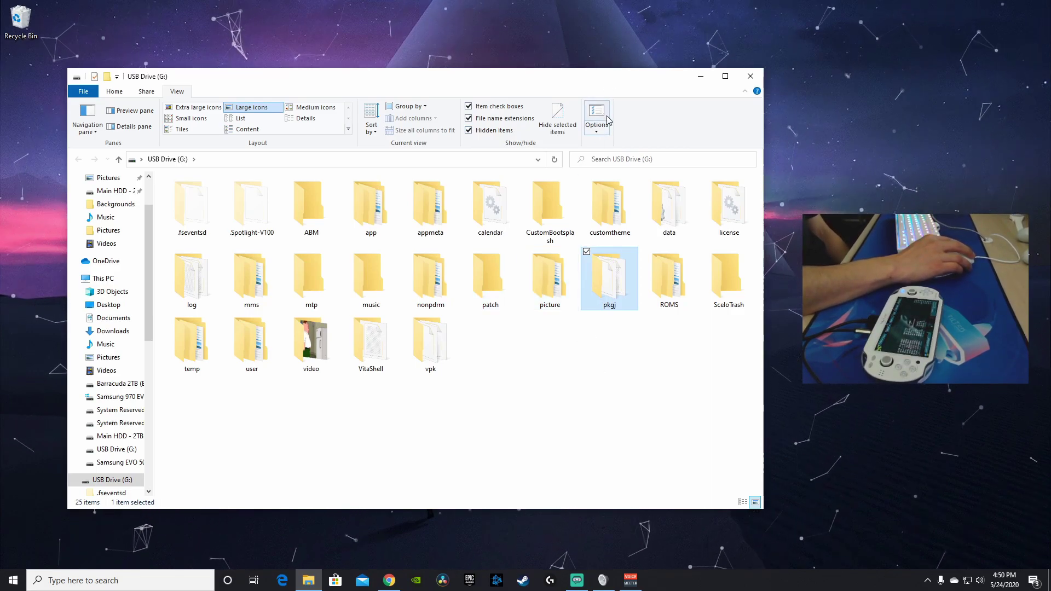
Open Change folder and search options and move the Folder Options window aside.
{"action": "left_click", "coordinate": [598, 133]}
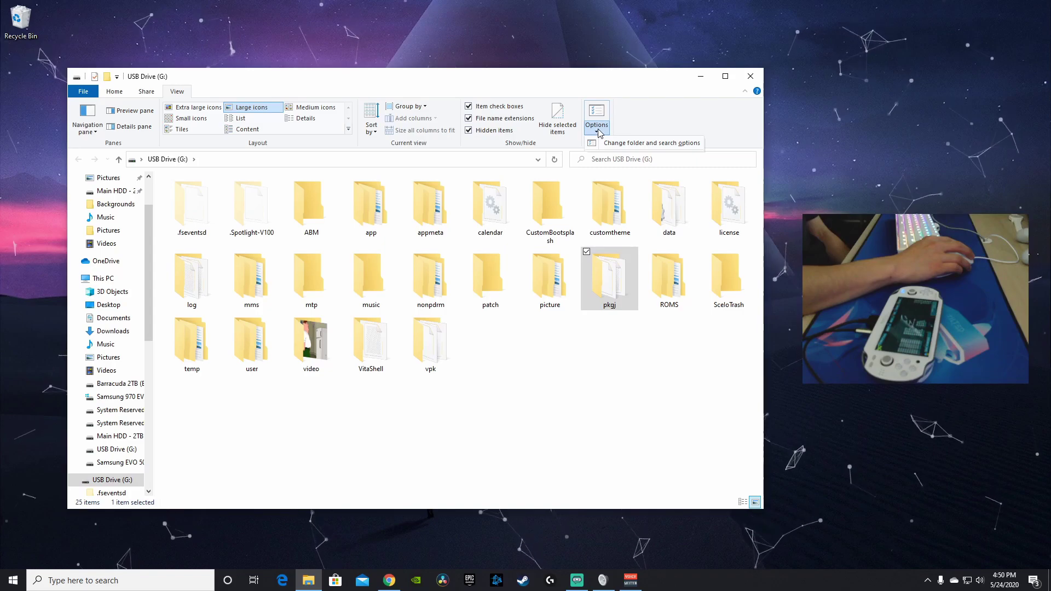
{"action": "left_click", "coordinate": [628, 144]}
{"action": "left_click_drag", "start_coordinate": [196, 191], "coordinate": [562, 148]}
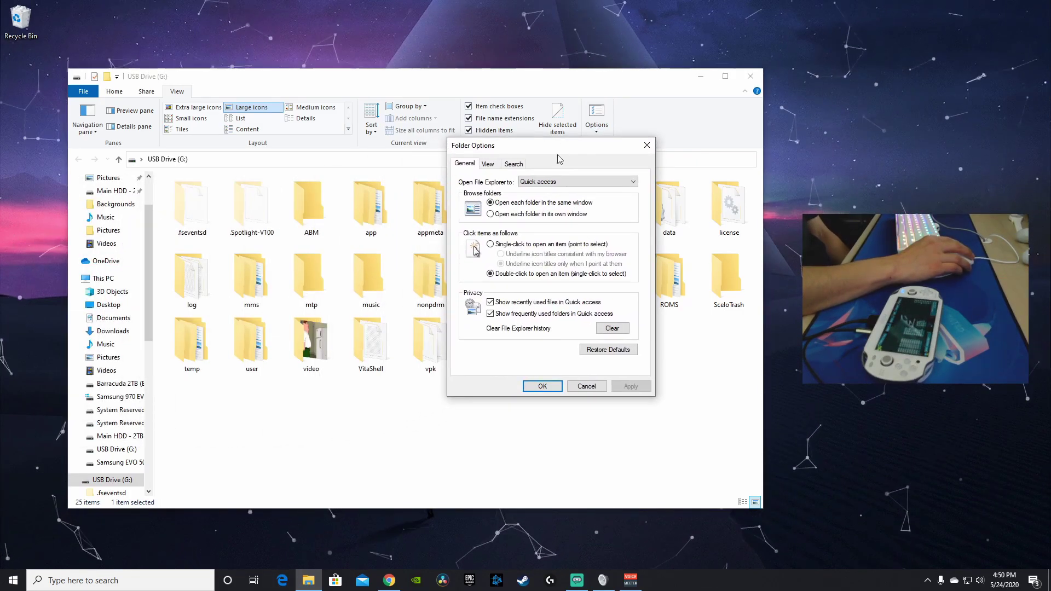
Uncheck Hide protected operating system files on the View tab, confirm Yes, apply and close.
{"action": "left_click", "coordinate": [489, 164]}
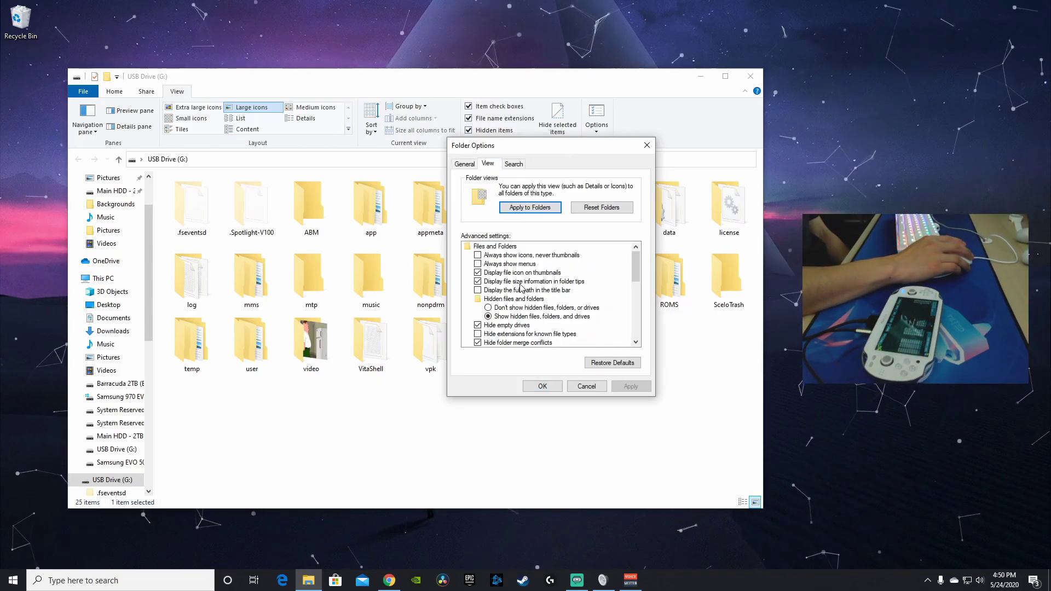
{"action": "scroll", "coordinate": [521, 287], "scroll_direction": "down", "scroll_amount": 2}
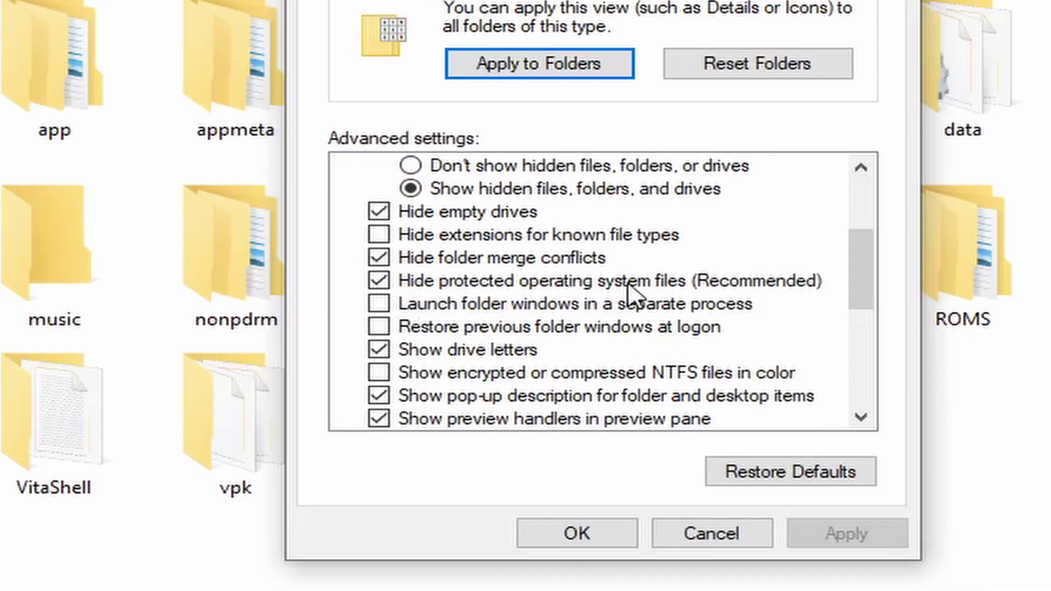
{"action": "left_click", "coordinate": [386, 283]}
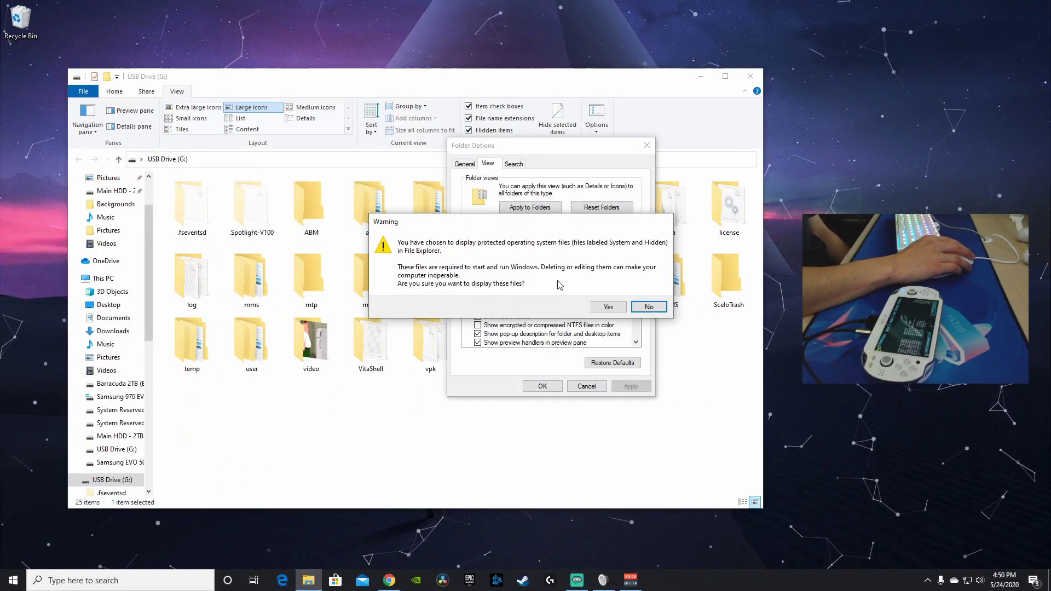
{"action": "left_click", "coordinate": [609, 307]}
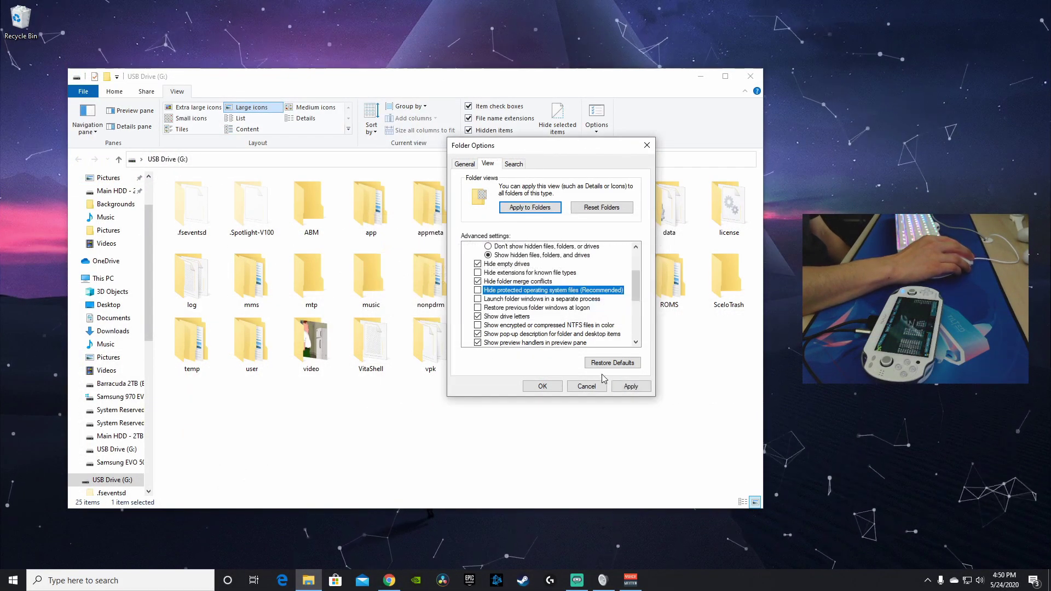
{"action": "left_click", "coordinate": [631, 386]}
{"action": "left_click", "coordinate": [543, 386]}
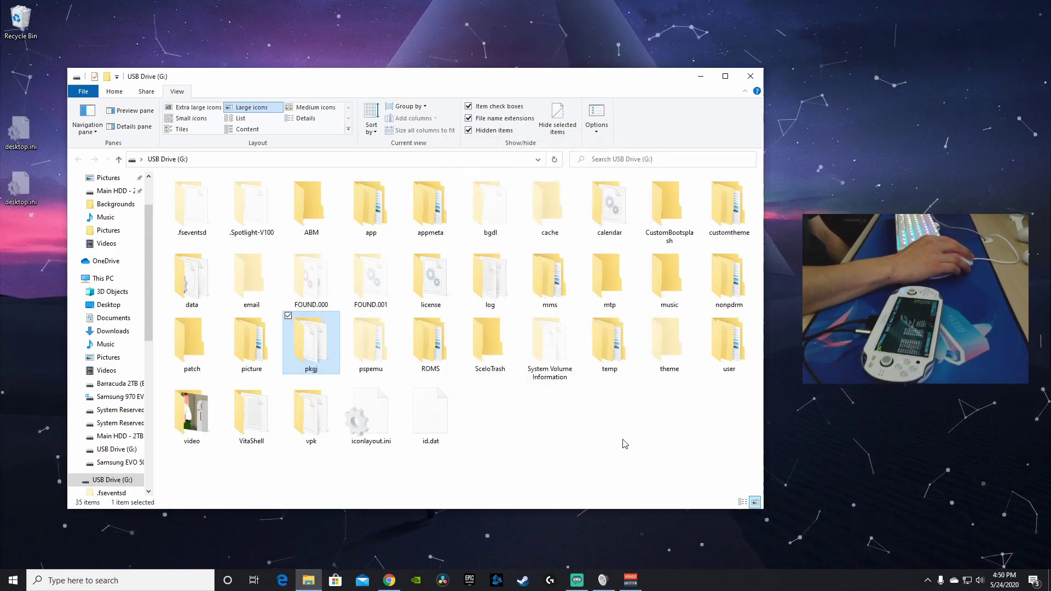
{"action": "left_click", "coordinate": [597, 448]}
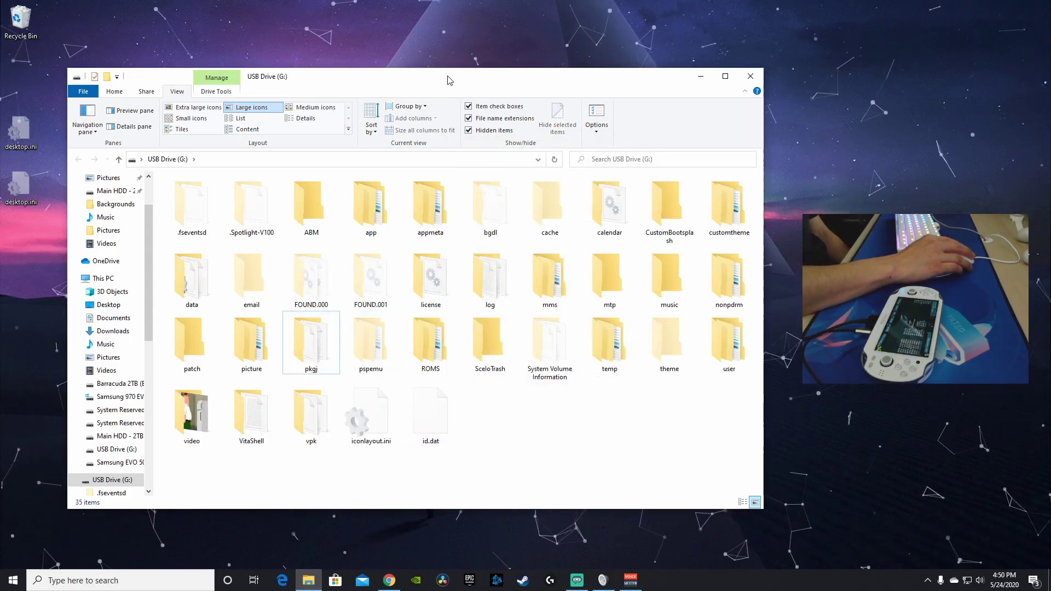
{"action": "double_click", "coordinate": [371, 343]}
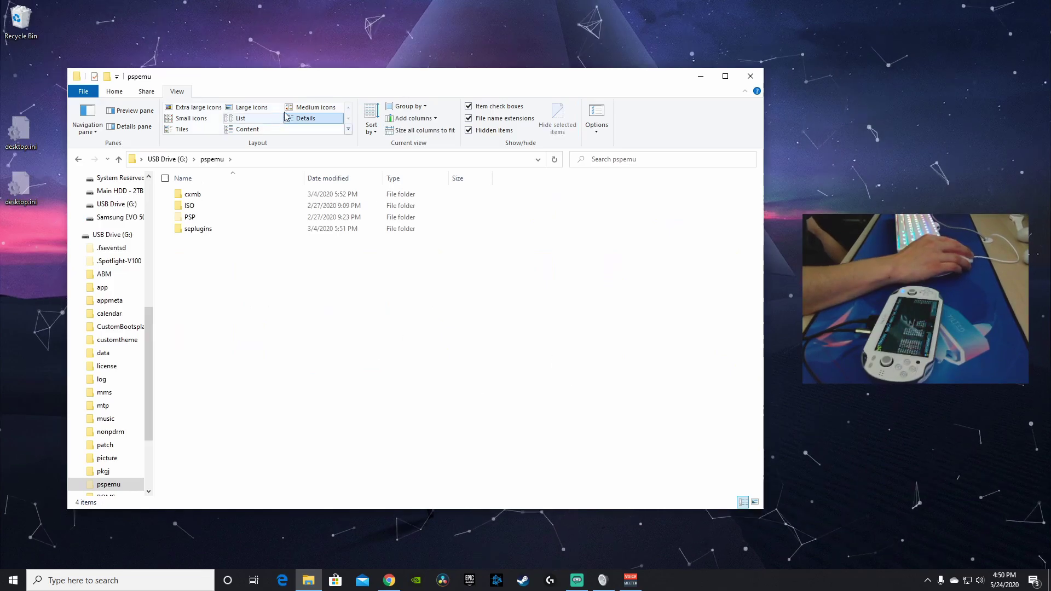
{"action": "left_click_drag", "start_coordinate": [312, 76], "coordinate": [387, 63]}
{"action": "double_click", "coordinate": [268, 195]}
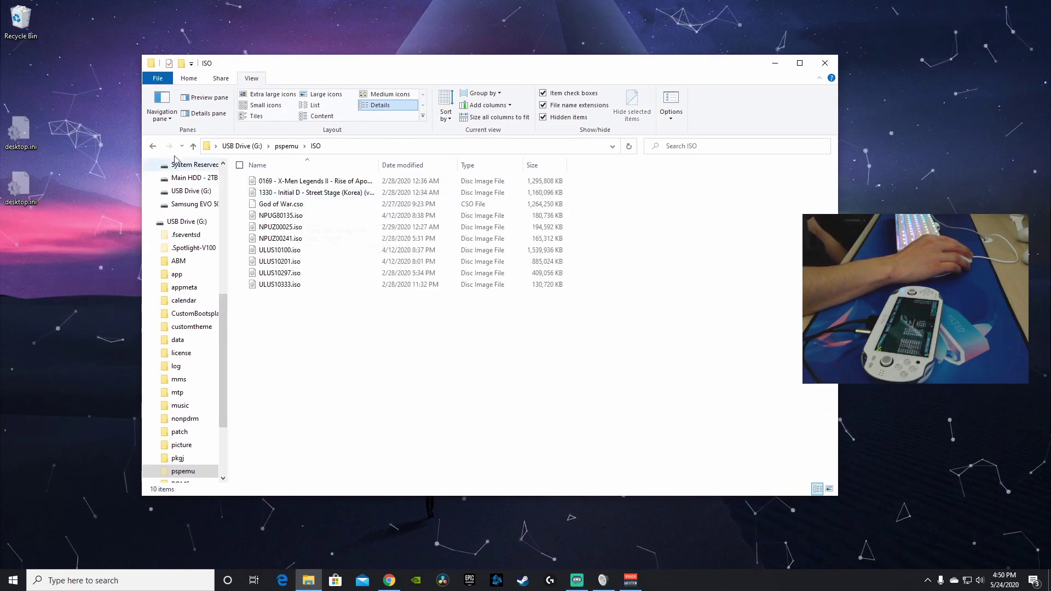
{"action": "left_click", "coordinate": [153, 146]}
{"action": "double_click", "coordinate": [268, 192]}
{"action": "double_click", "coordinate": [268, 181]}
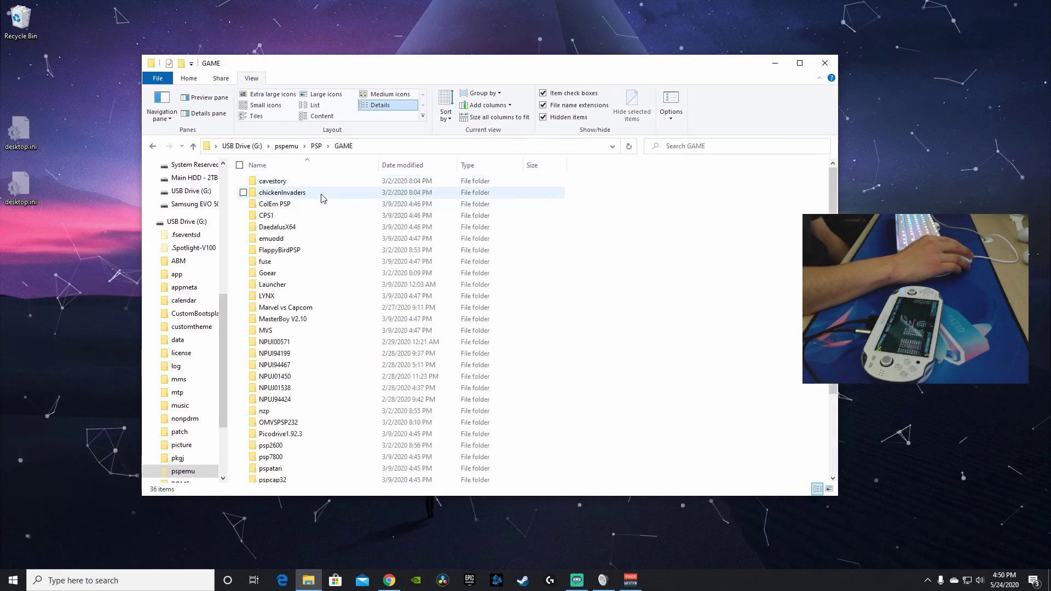
{"action": "left_click", "coordinate": [152, 146]}
{"action": "double_click", "coordinate": [276, 215]}
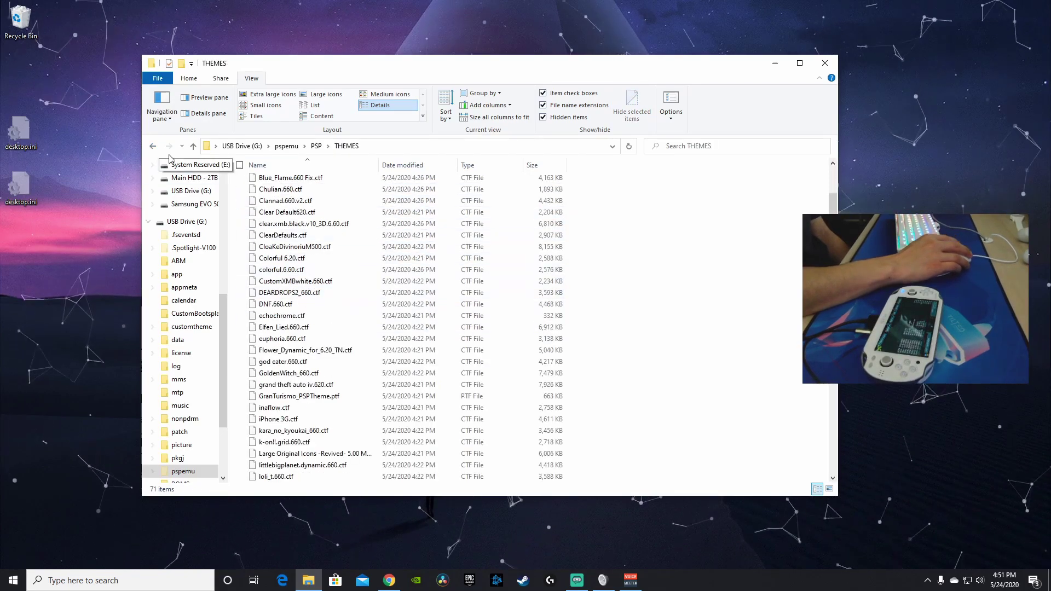
{"action": "left_click", "coordinate": [154, 147]}
{"action": "left_click", "coordinate": [153, 146]}
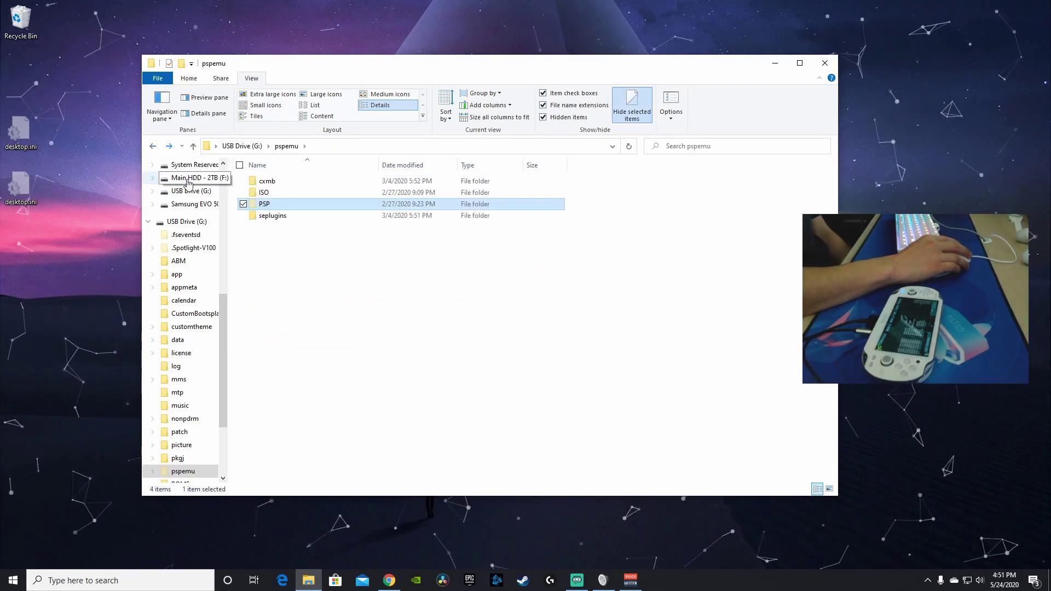
{"action": "left_click", "coordinate": [154, 146]}
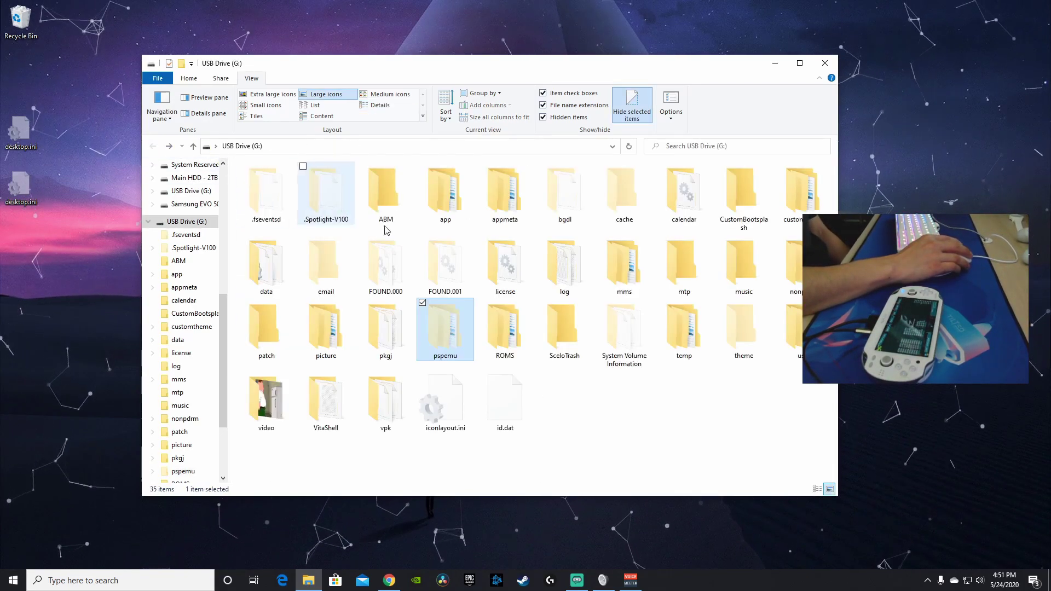
{"action": "double_click", "coordinate": [432, 333]}
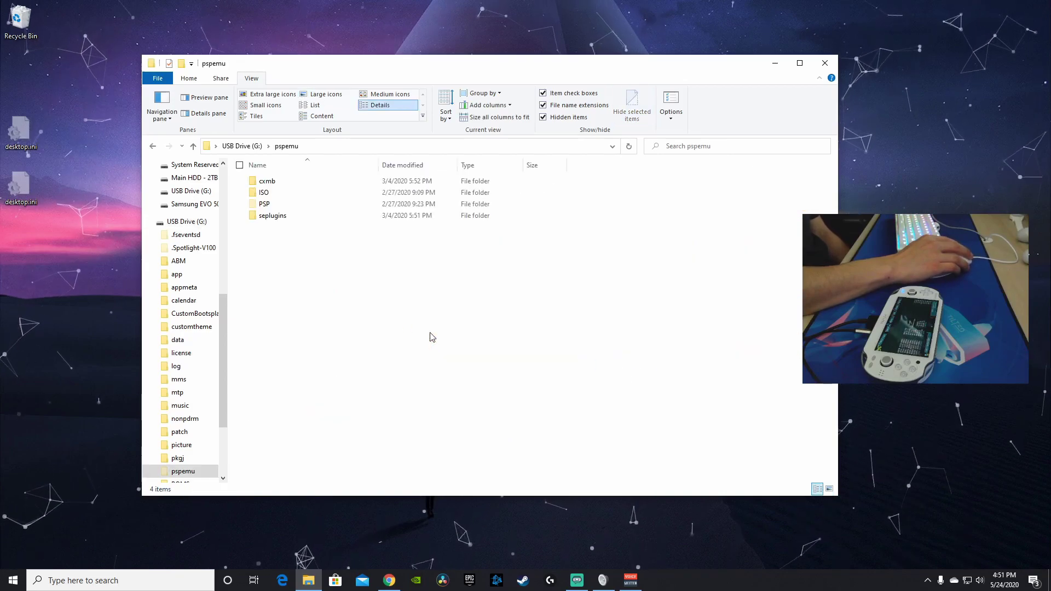
{"action": "left_click", "coordinate": [283, 206]}
{"action": "left_click", "coordinate": [282, 182]}
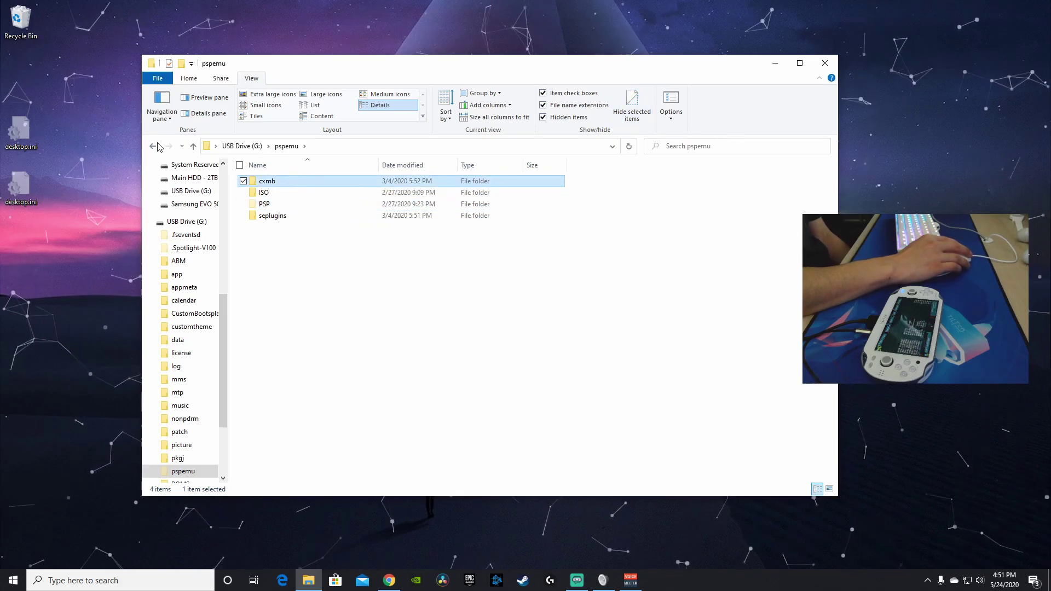
{"action": "key", "text": "BackSpace"}
{"action": "double_click", "coordinate": [422, 335]}
{"action": "right_click", "coordinate": [649, 338]}
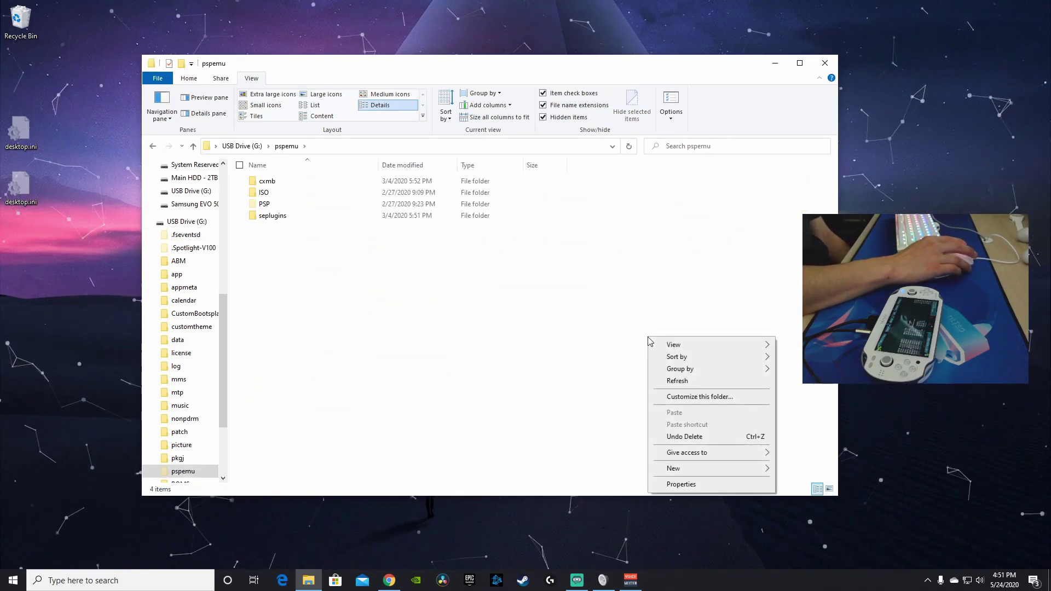
{"action": "mouse_move", "coordinate": [691, 471]}
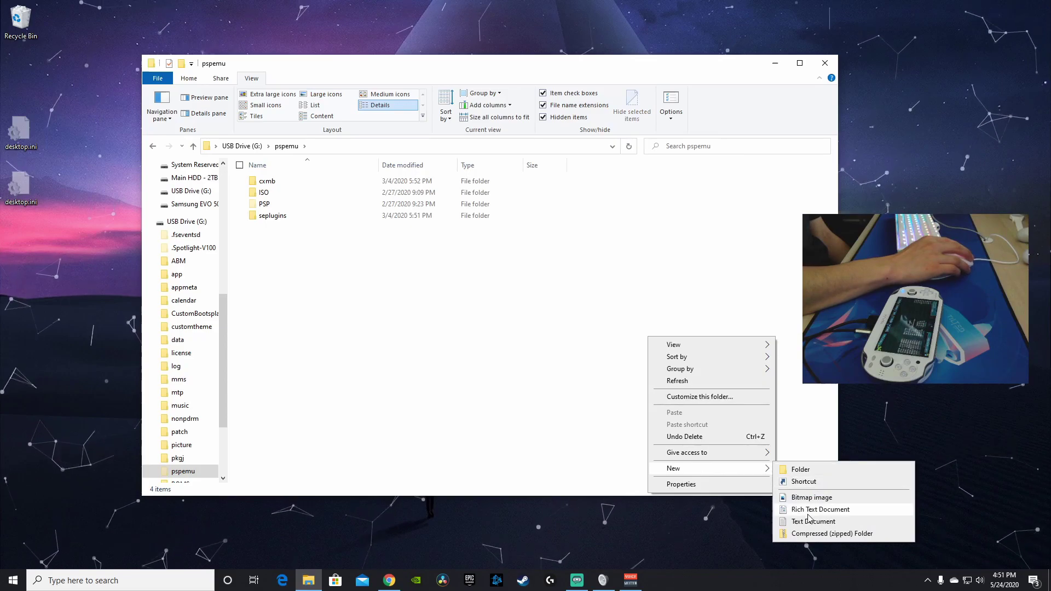
{"action": "left_click", "coordinate": [810, 520]}
{"action": "left_click", "coordinate": [829, 488]}
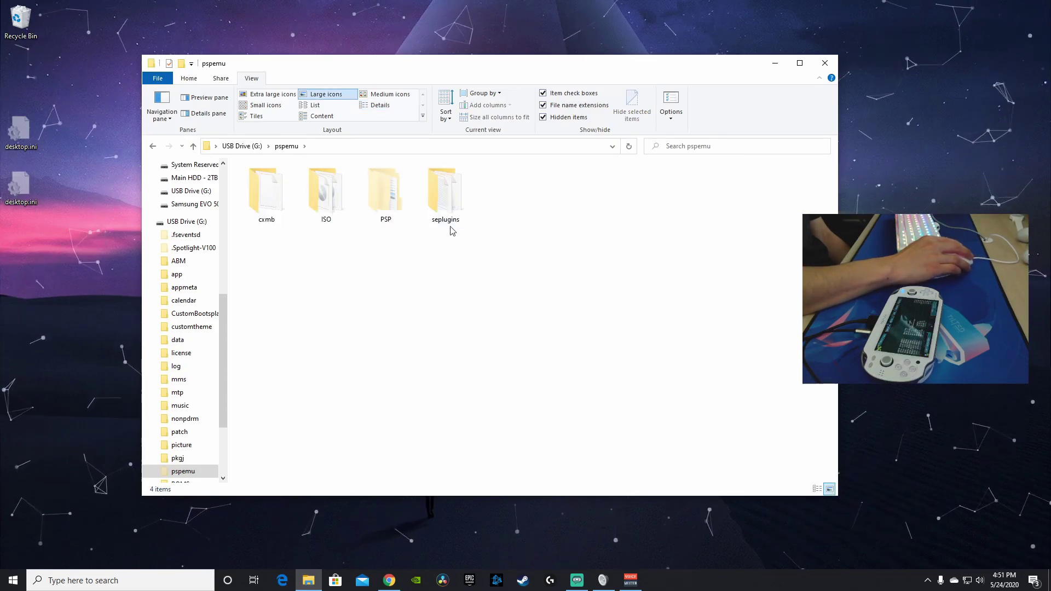
{"action": "left_click", "coordinate": [153, 147]}
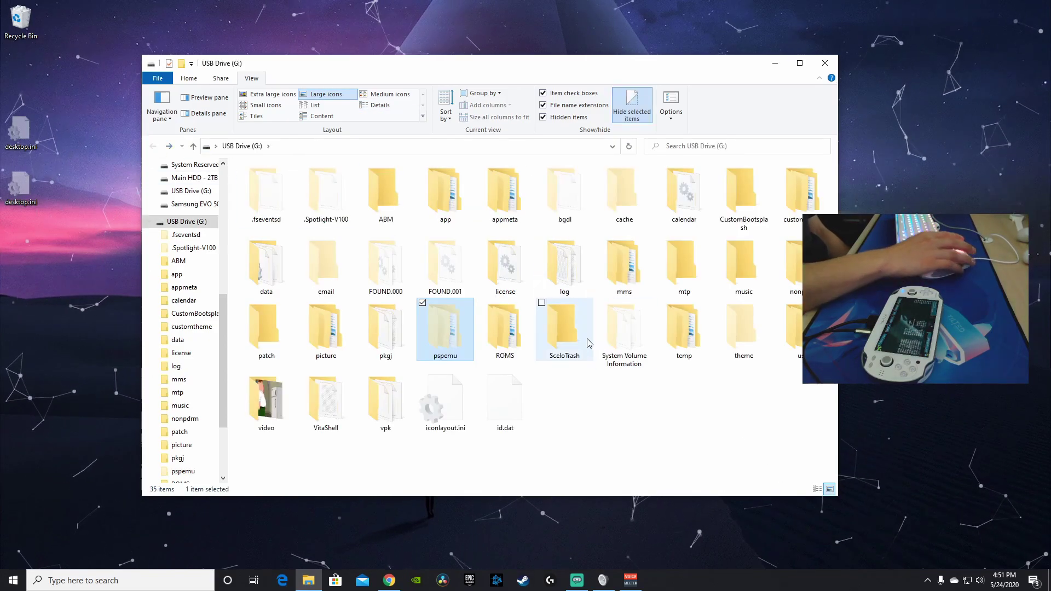